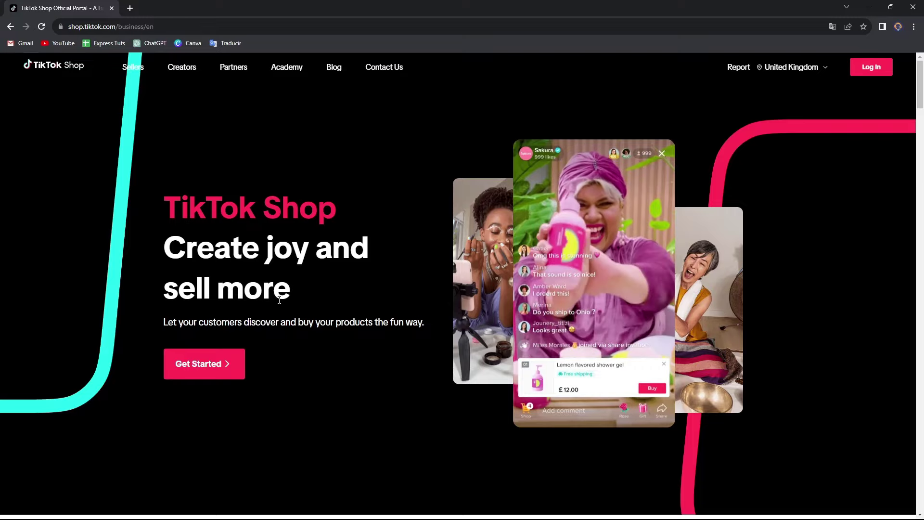
pyautogui.scroll(-5, 222, 359)
pyautogui.scroll(-5, 222, 358)
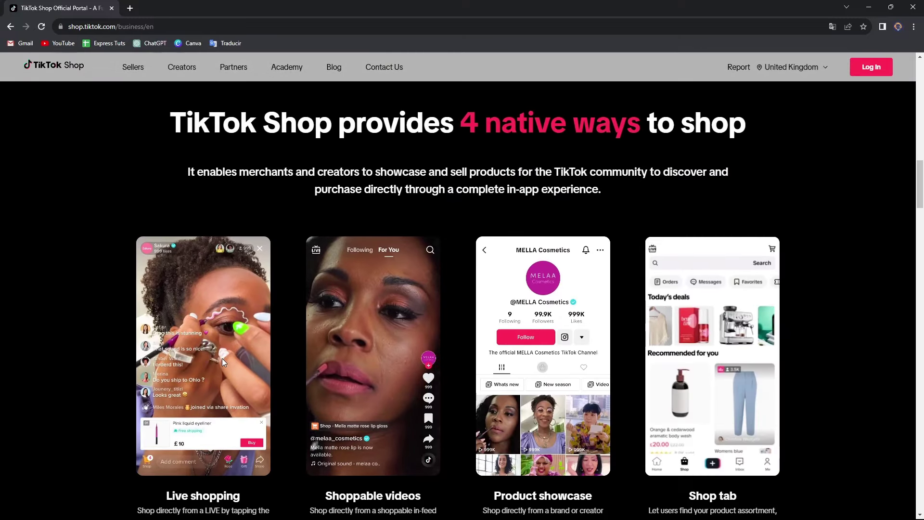
pyautogui.scroll(-2, 448, 306)
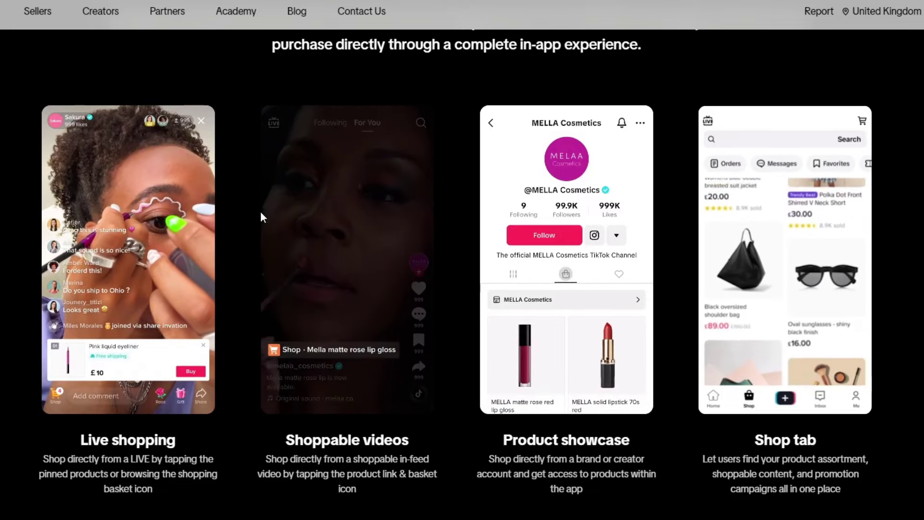
pyautogui.scroll(-1, 764, 394)
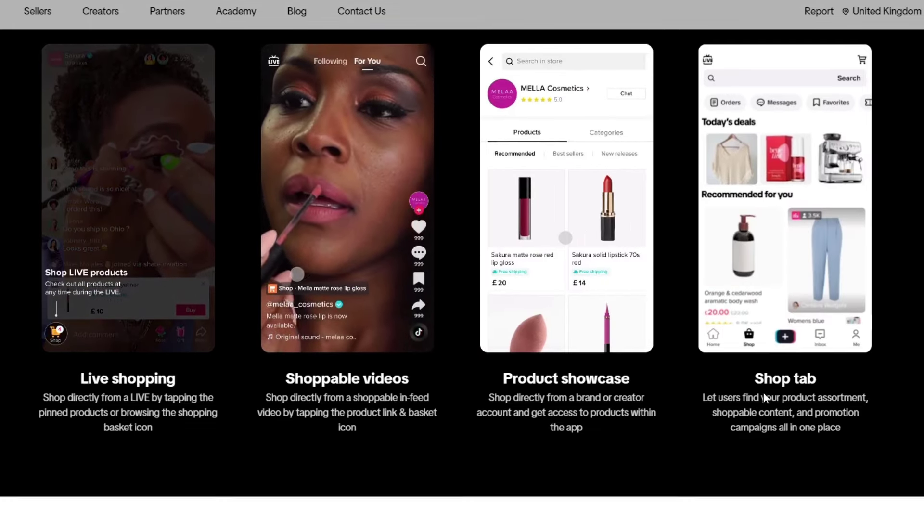
pyautogui.scroll(-3, 763, 393)
pyautogui.scroll(-2, 751, 396)
pyautogui.scroll(-3, 747, 397)
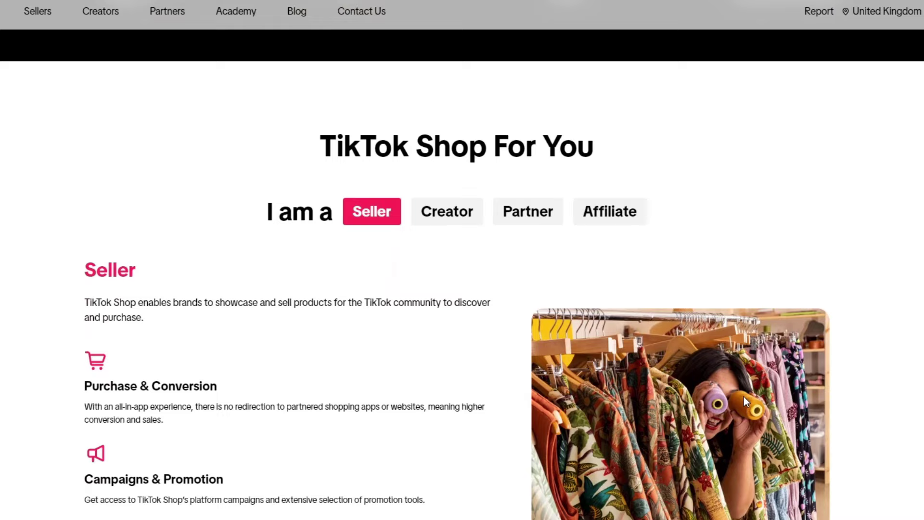
pyautogui.scroll(-1, 744, 397)
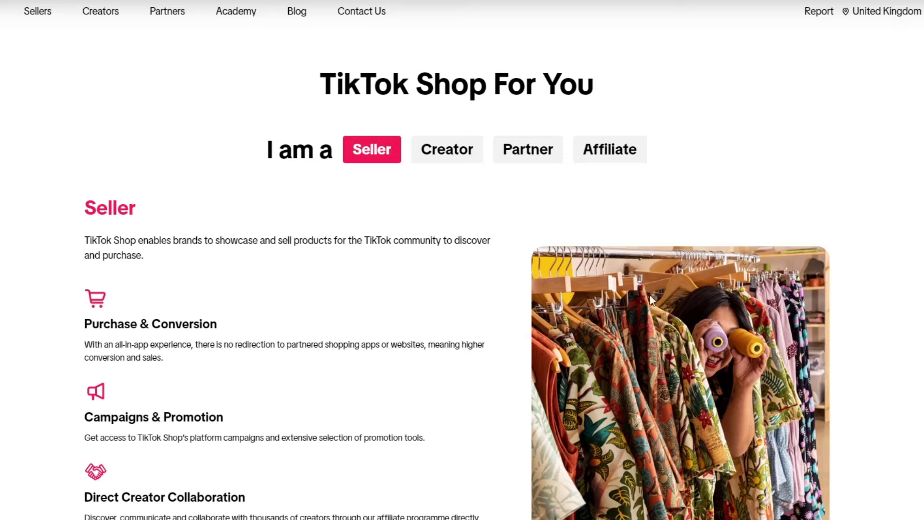
# Cycle the 'I am a' tabs through Creator, Partner and Affiliate descriptions
pyautogui.click(441, 153)
pyautogui.click(517, 154)
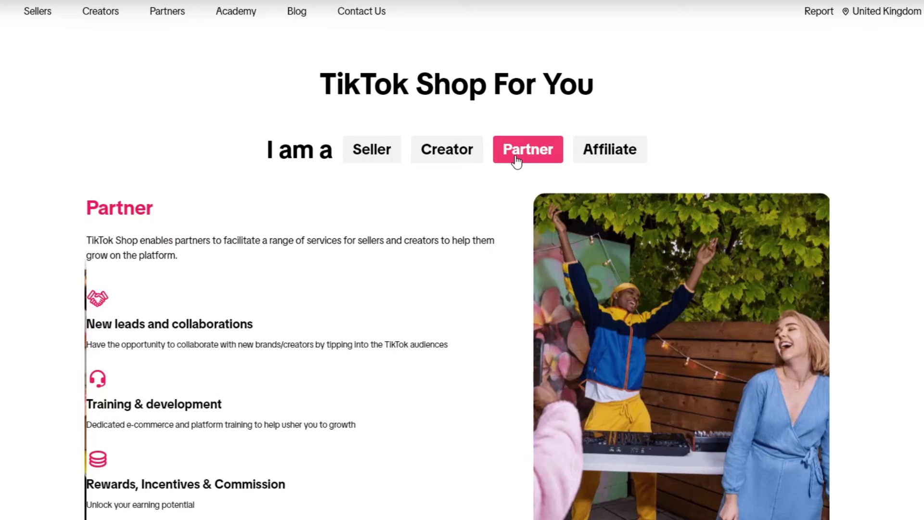
pyautogui.click(629, 149)
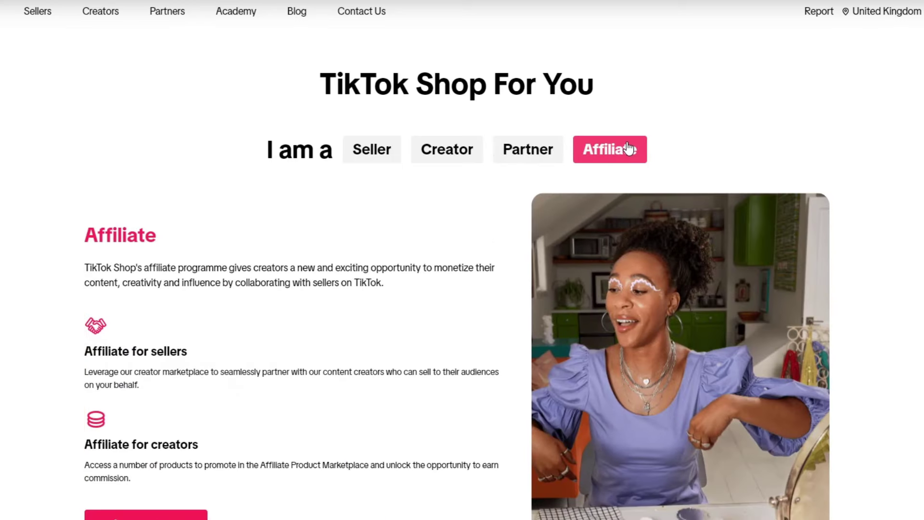
pyautogui.scroll(-2, 629, 149)
pyautogui.scroll(-1, 629, 217)
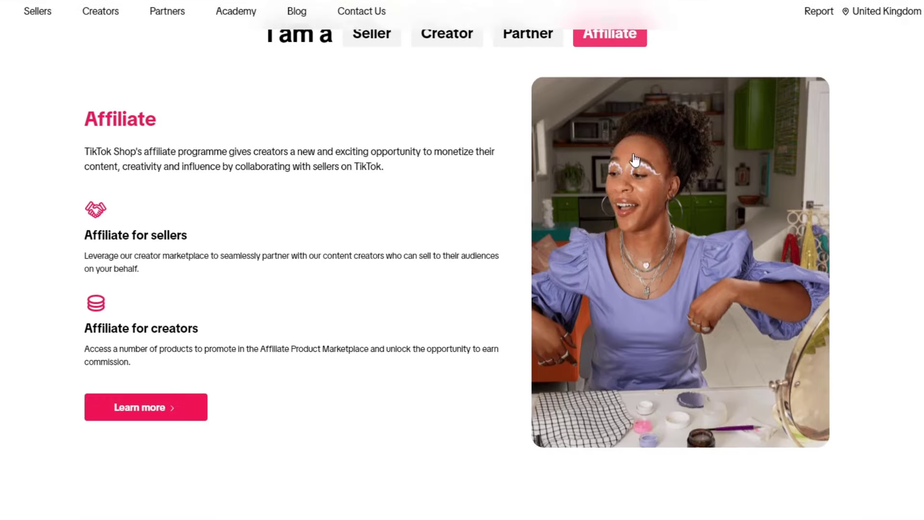
pyautogui.scroll(1, 433, 289)
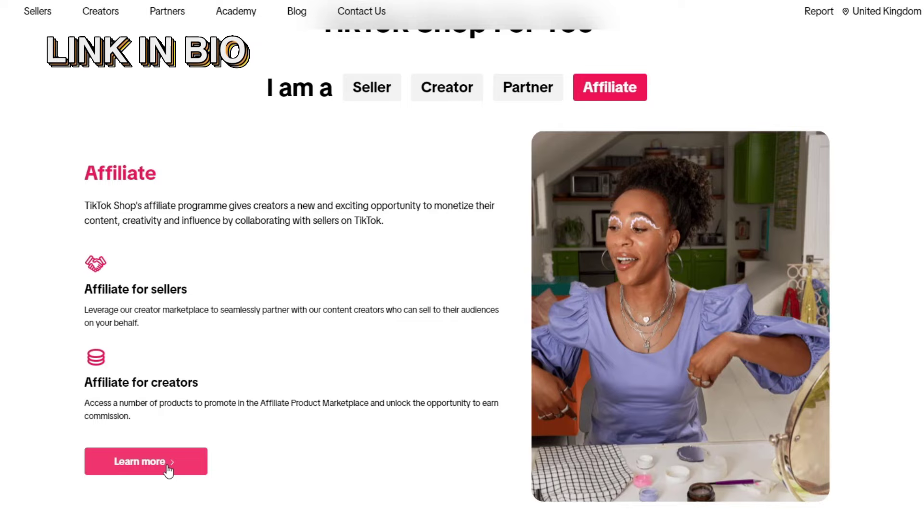
# Open the Learn more affiliate page and highlight the seller Step 1–3 instructions
pyautogui.click(167, 470)
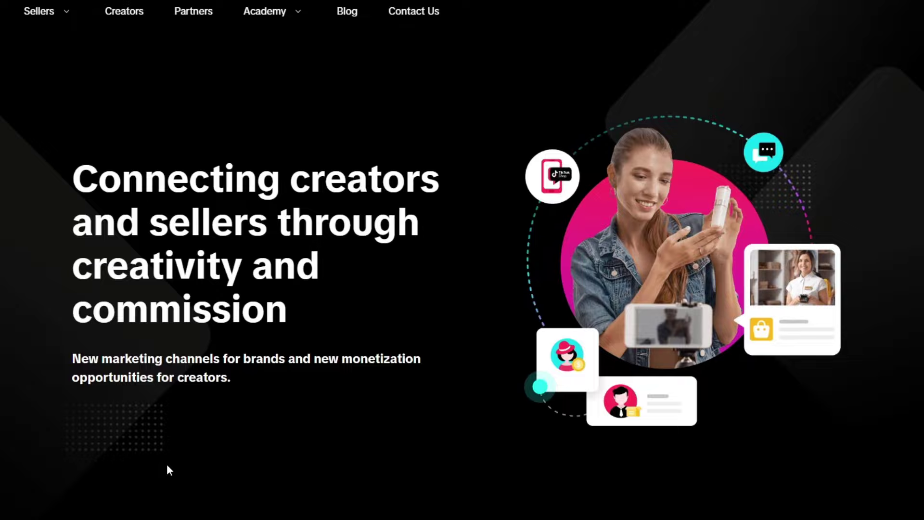
pyautogui.scroll(-3, 166, 469)
pyautogui.scroll(-3, 167, 469)
pyautogui.scroll(-2, 166, 470)
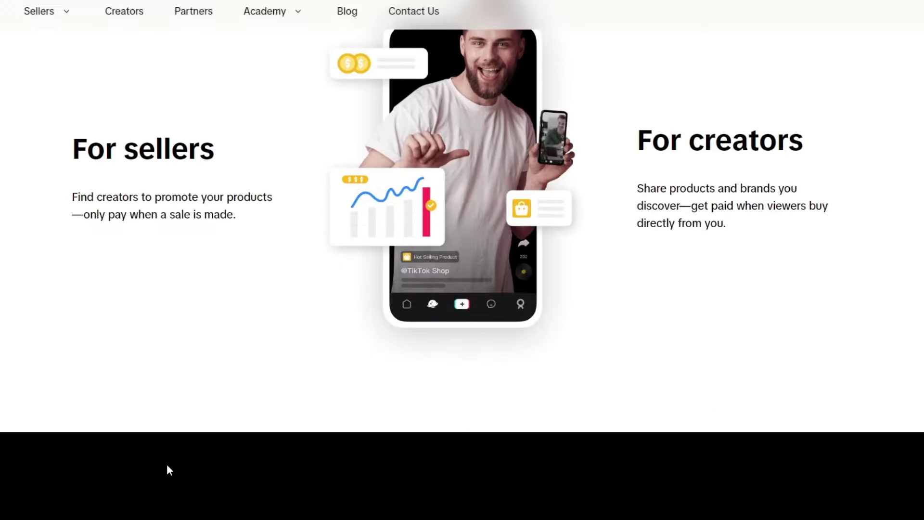
pyautogui.scroll(-5, 167, 469)
pyautogui.scroll(-5, 167, 469)
pyautogui.scroll(-5, 167, 470)
pyautogui.scroll(-5, 167, 470)
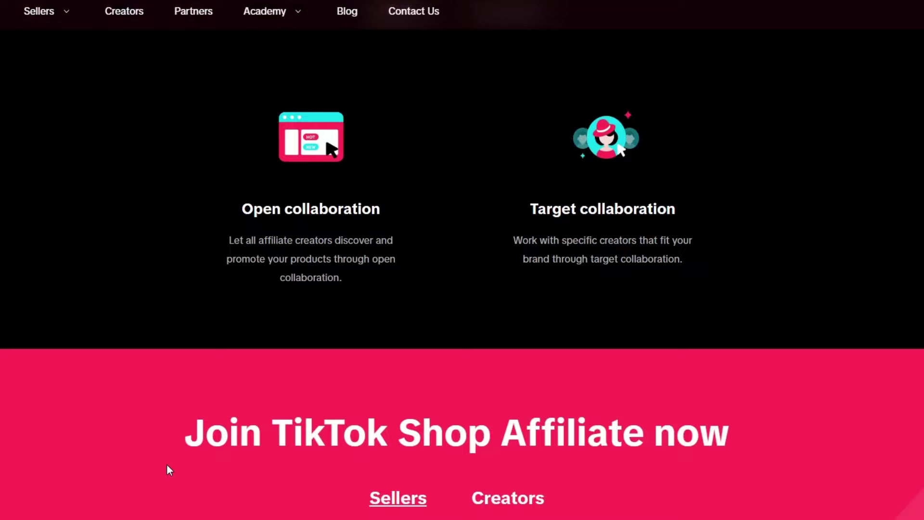
pyautogui.scroll(-3, 167, 470)
pyautogui.scroll(-3, 167, 470)
pyautogui.scroll(-1, 167, 469)
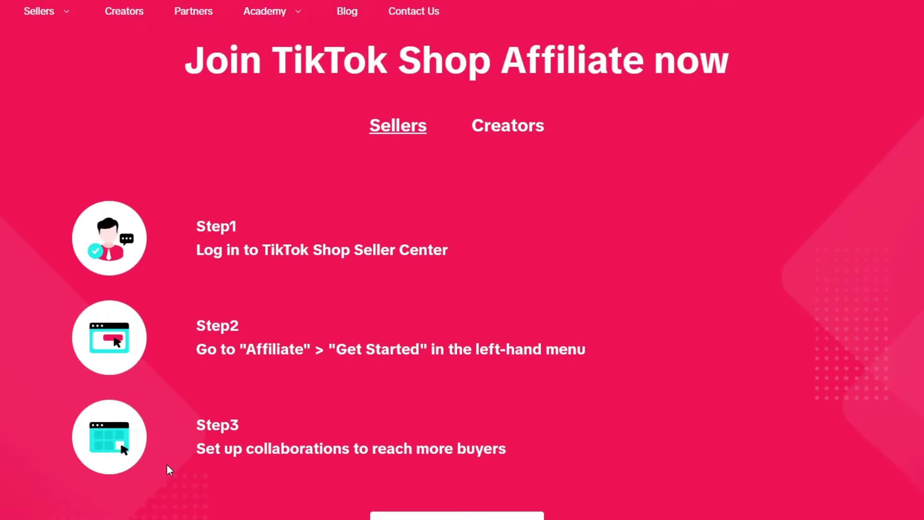
pyautogui.moveTo(264, 250); pyautogui.dragTo(449, 250)
pyautogui.click(478, 256)
pyautogui.moveTo(244, 254); pyautogui.dragTo(454, 248)
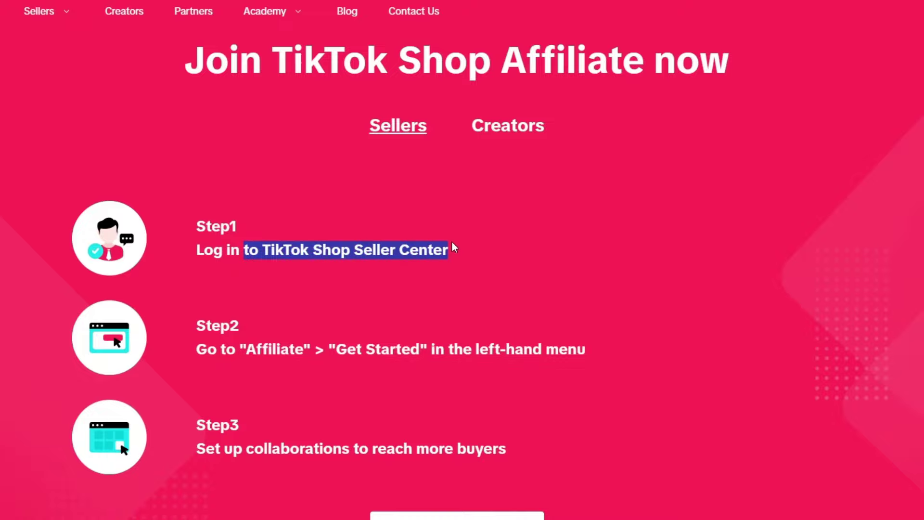
pyautogui.moveTo(249, 349); pyautogui.dragTo(587, 349)
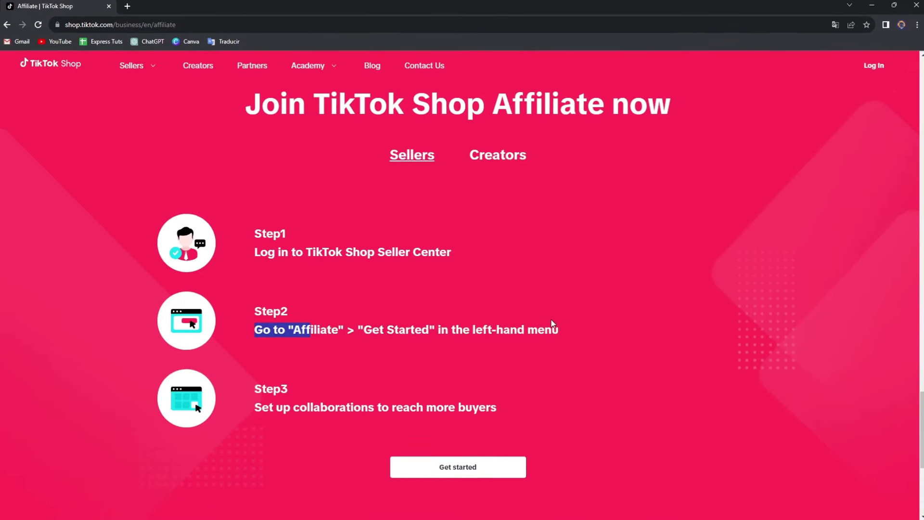
pyautogui.moveTo(353, 415); pyautogui.dragTo(494, 407)
pyautogui.click(524, 404)
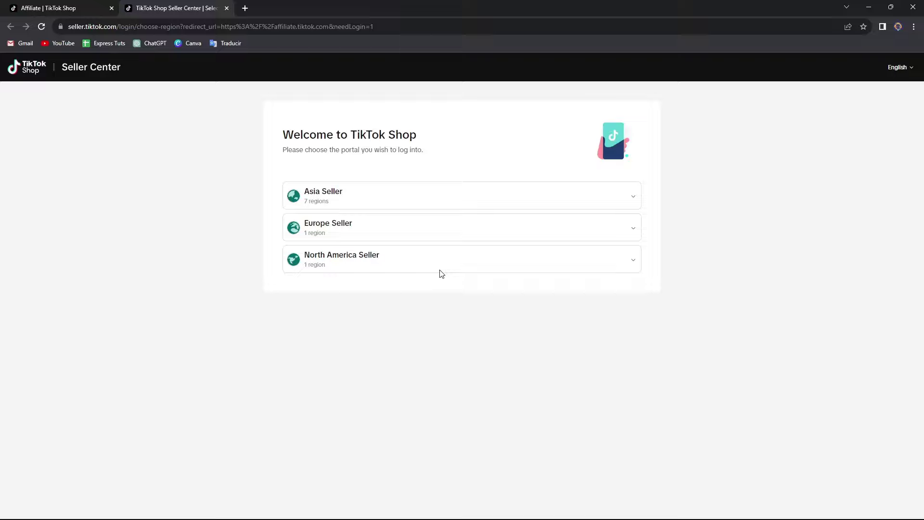
# Expand the North America, Europe and Asia Seller regions, highlighting the United States Seller entry
pyautogui.click(385, 260)
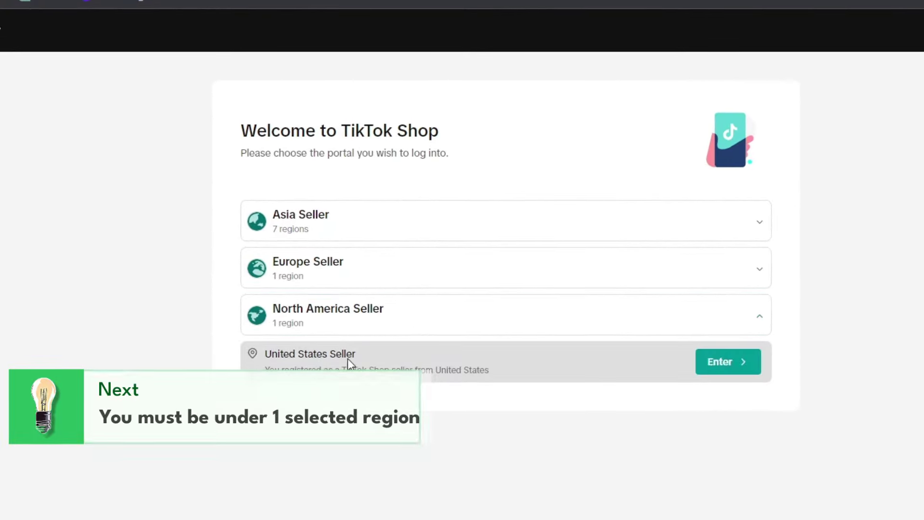
pyautogui.moveTo(367, 370); pyautogui.dragTo(288, 354)
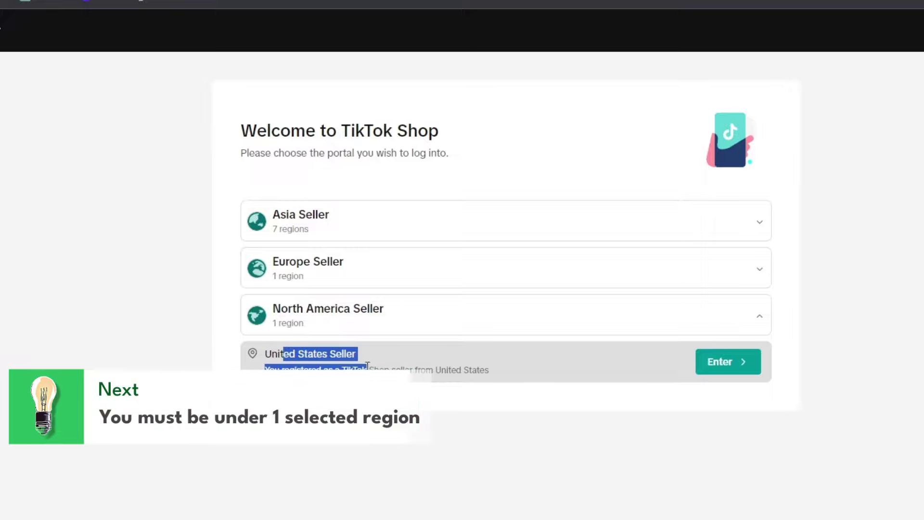
pyautogui.moveTo(490, 370); pyautogui.dragTo(402, 373)
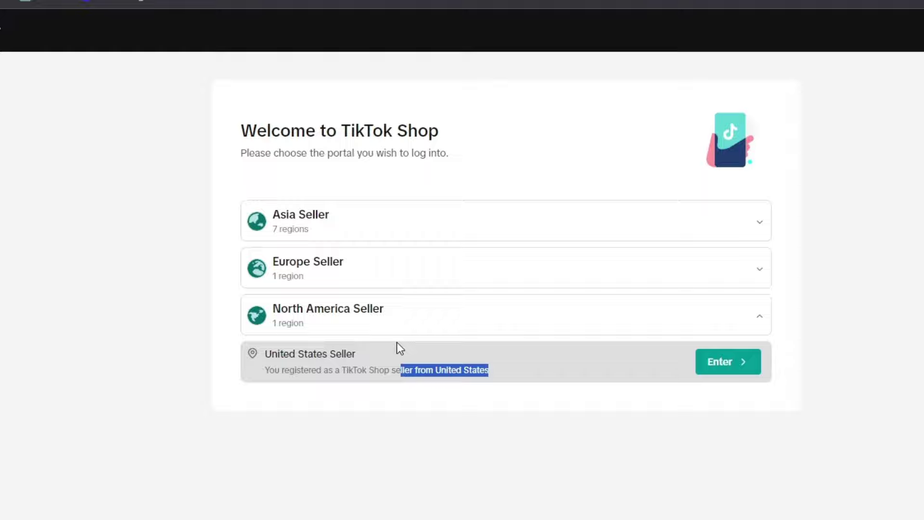
pyautogui.click(407, 274)
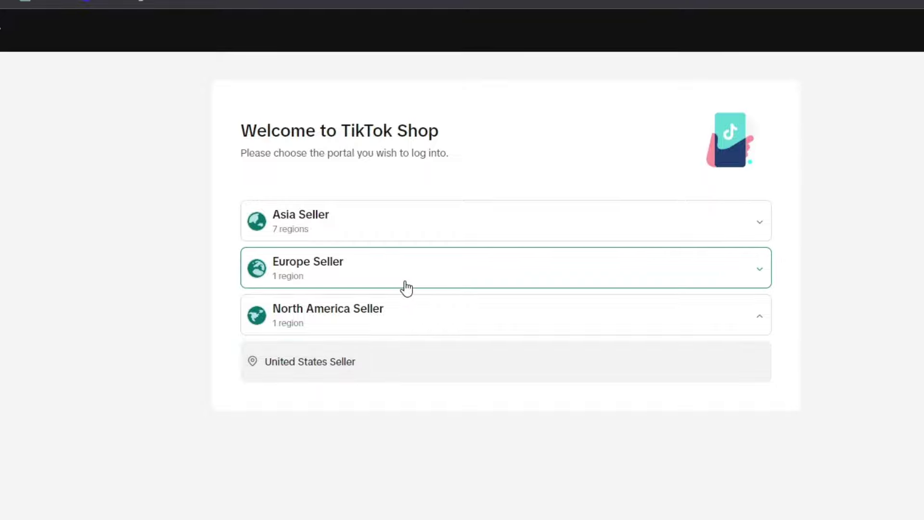
pyautogui.click(421, 224)
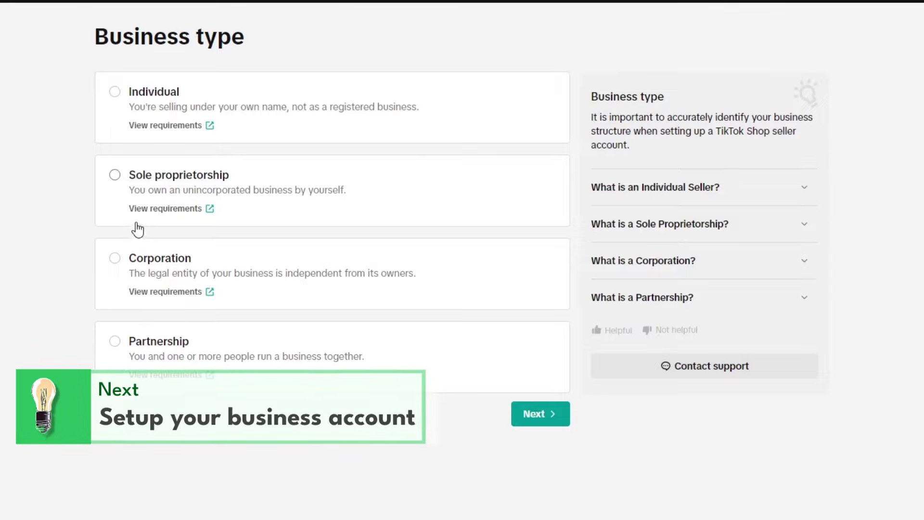
# Select the Individual option on the Business type page
pyautogui.click(120, 110)
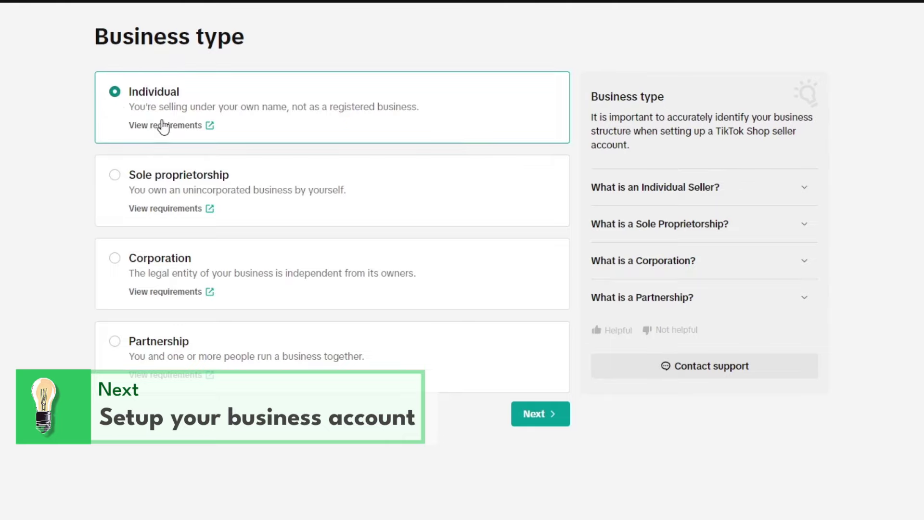
# Continue past Business type and submit the primary representative ID verification
pyautogui.click(540, 413)
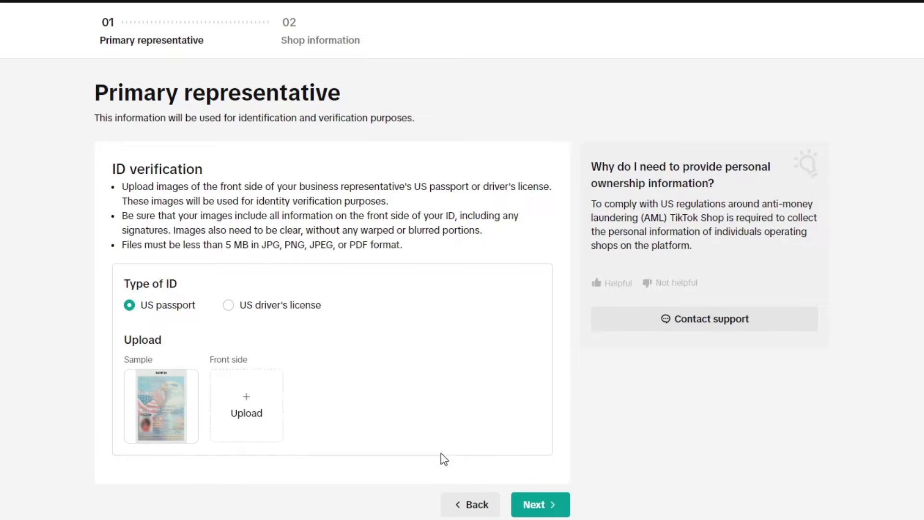
pyautogui.click(540, 504)
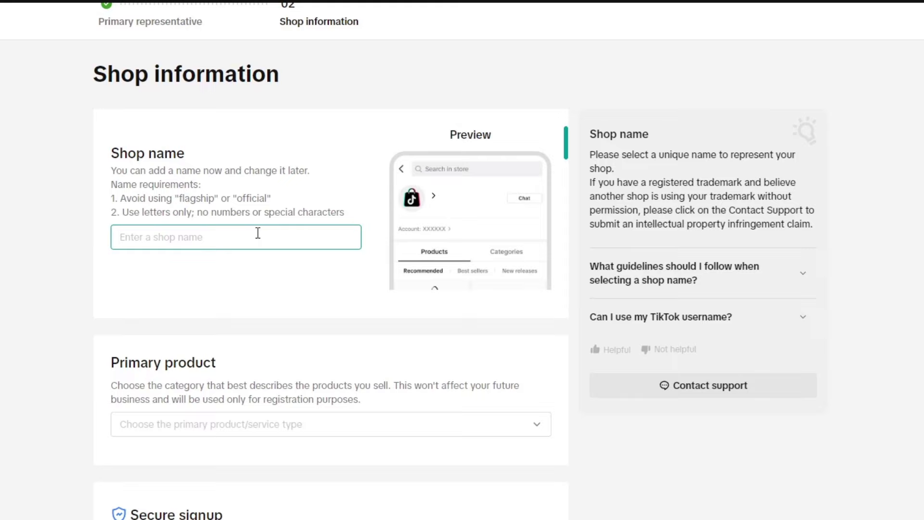
pyautogui.write('MILK')
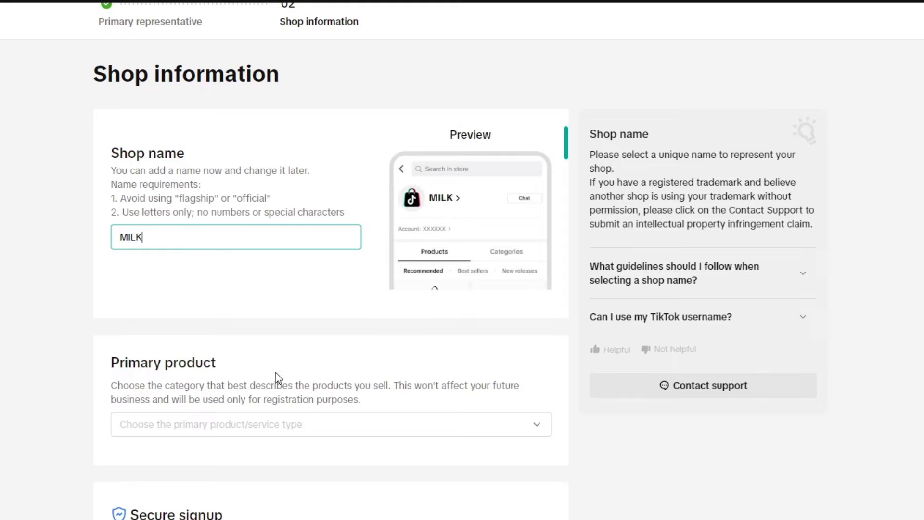
# Choose Home Supplies from the Primary product category dropdown
pyautogui.click(318, 425)
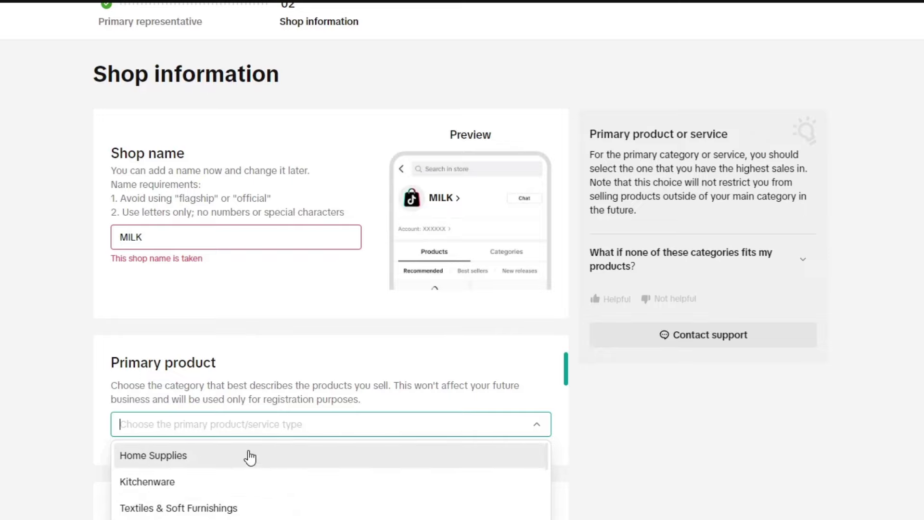
pyautogui.write('h')
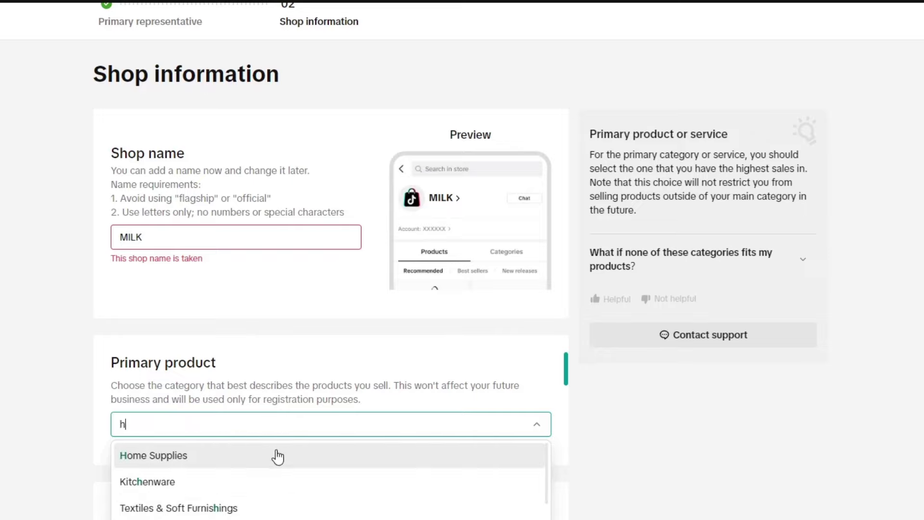
pyautogui.click(274, 457)
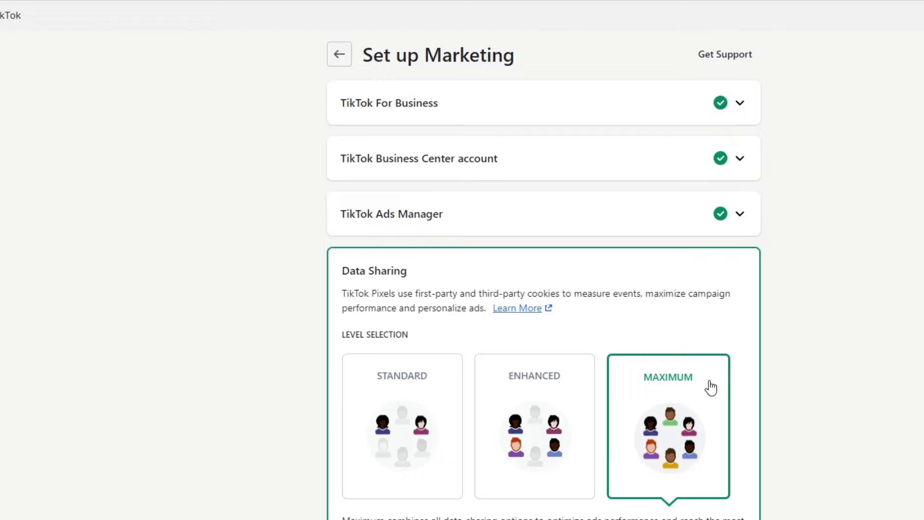
pyautogui.scroll(-5, 794, 378)
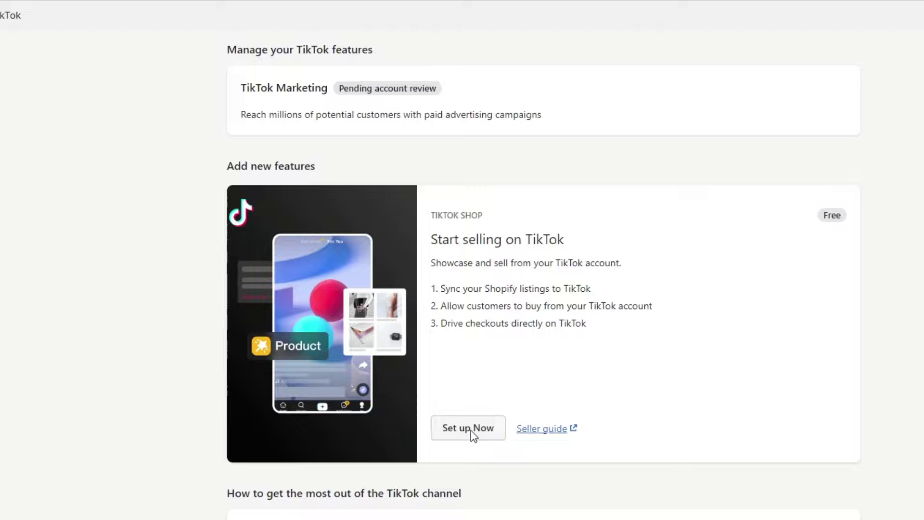
# Choose Set up Now under 'Start selling on TikTok' on the Shopify TikTok channel page
pyautogui.click(472, 434)
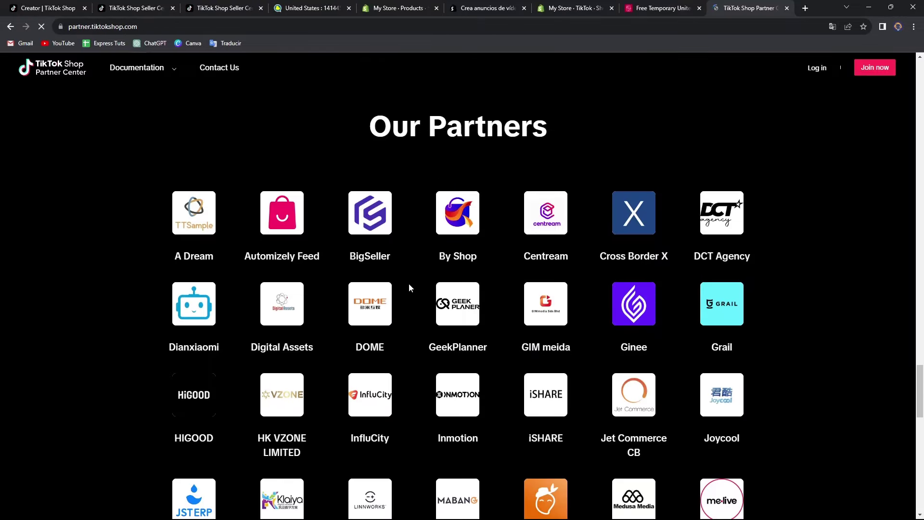
pyautogui.scroll(-5, 409, 283)
pyautogui.scroll(-2, 409, 283)
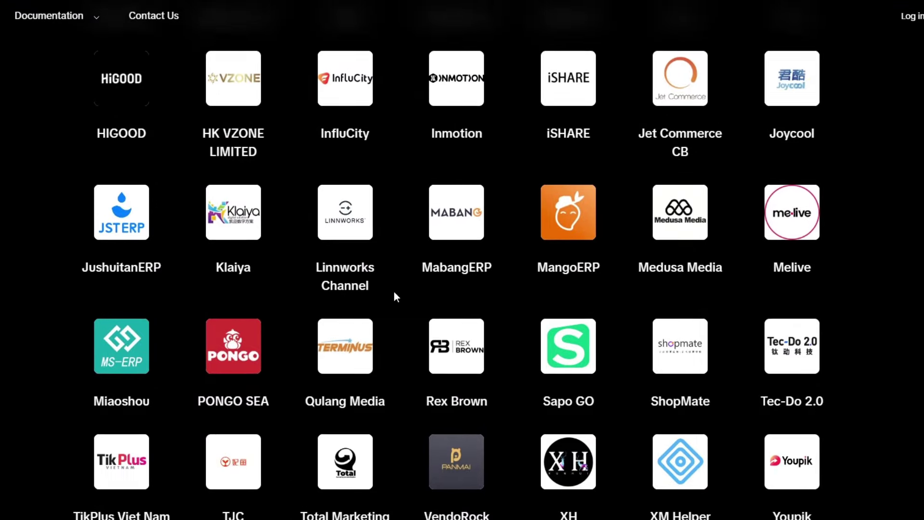
pyautogui.scroll(3, 394, 291)
pyautogui.scroll(2, 394, 291)
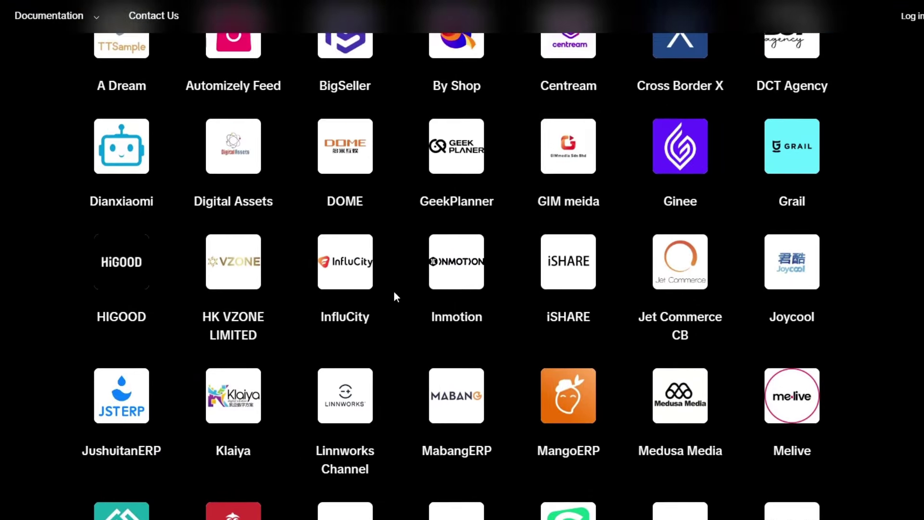
pyautogui.scroll(3, 393, 291)
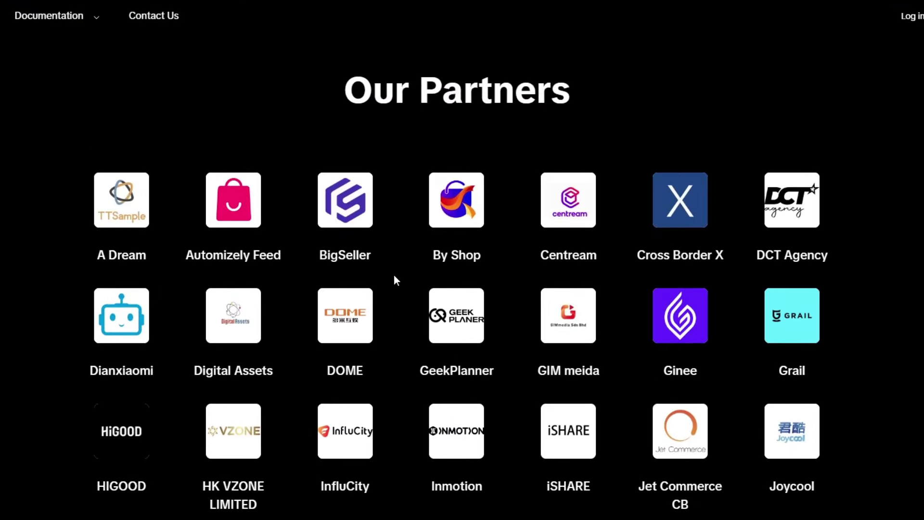
pyautogui.scroll(-2, 393, 274)
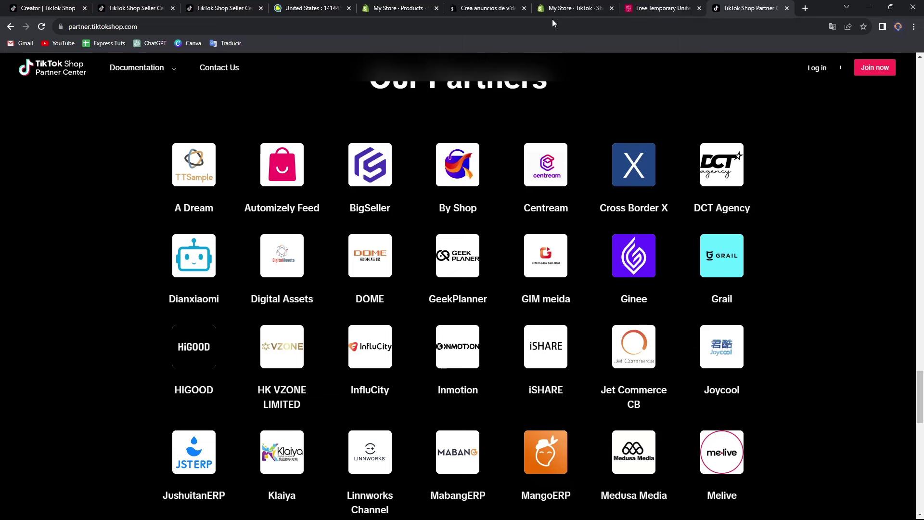
# Switch to the 'Crea anuncios de vídeo' tab showing the TikTok Shopify app listing
pyautogui.click(488, 8)
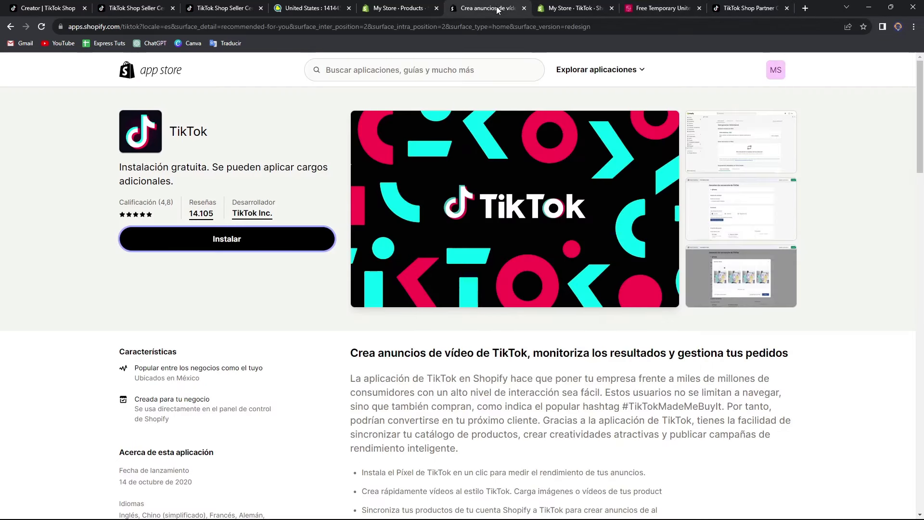
# Return to the Seller Center tab and expand the Asia, Europe and North America Seller regions
pyautogui.click(224, 7)
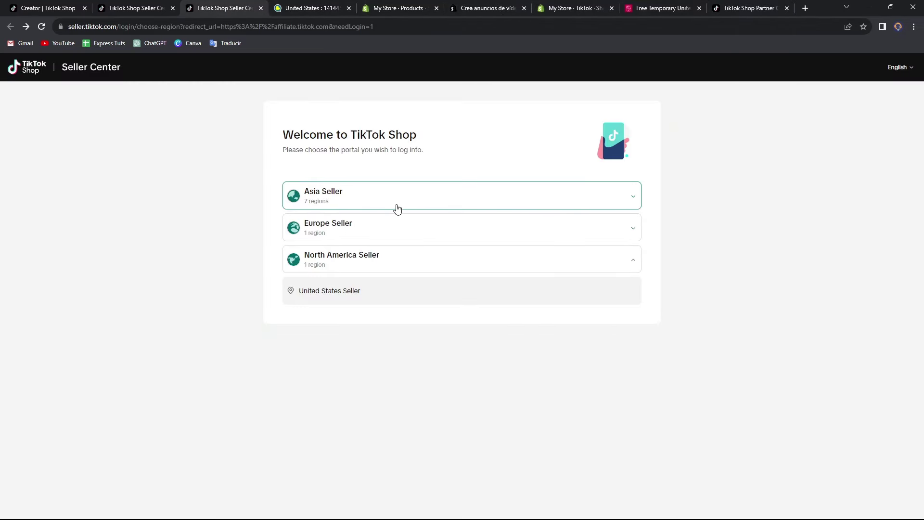
pyautogui.click(396, 197)
pyautogui.click(412, 427)
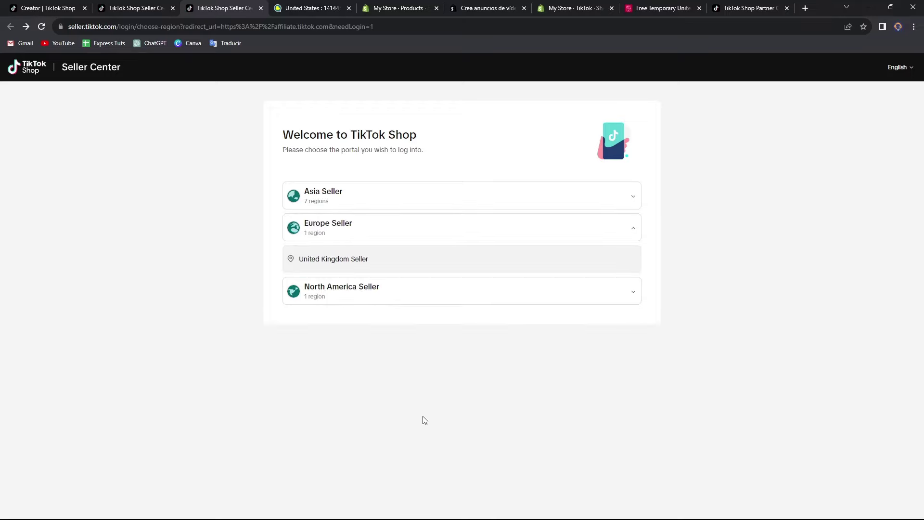
pyautogui.click(432, 289)
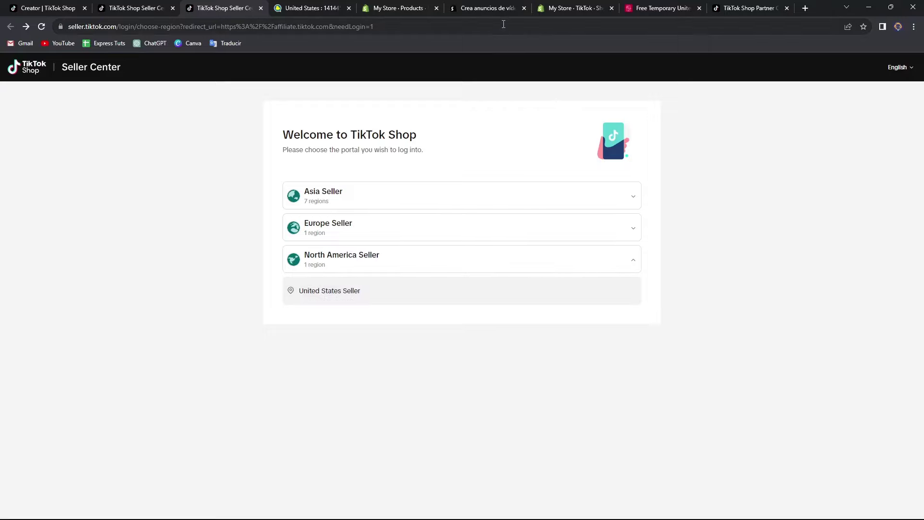
# Search Google for 'GOOGLE SHOPPING' and open the 'Cómo funciona Google Shopping' article
pyautogui.click(503, 26)
pyautogui.write('GOOGLE ')
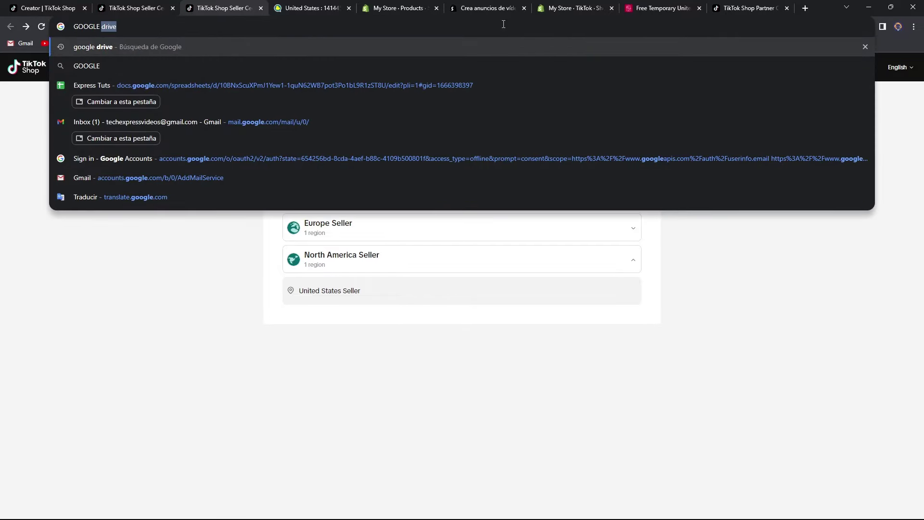
pyautogui.write('SHOPPING')
pyautogui.press('Return')
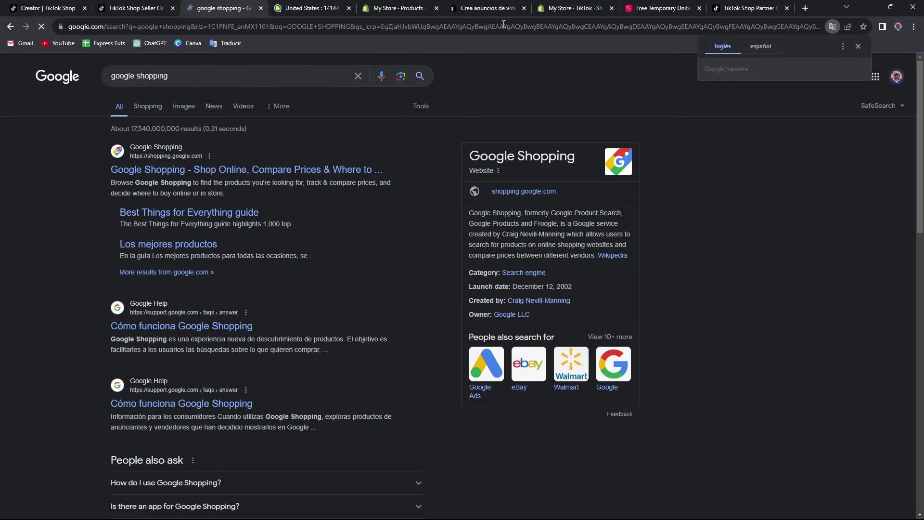
pyautogui.click(240, 326)
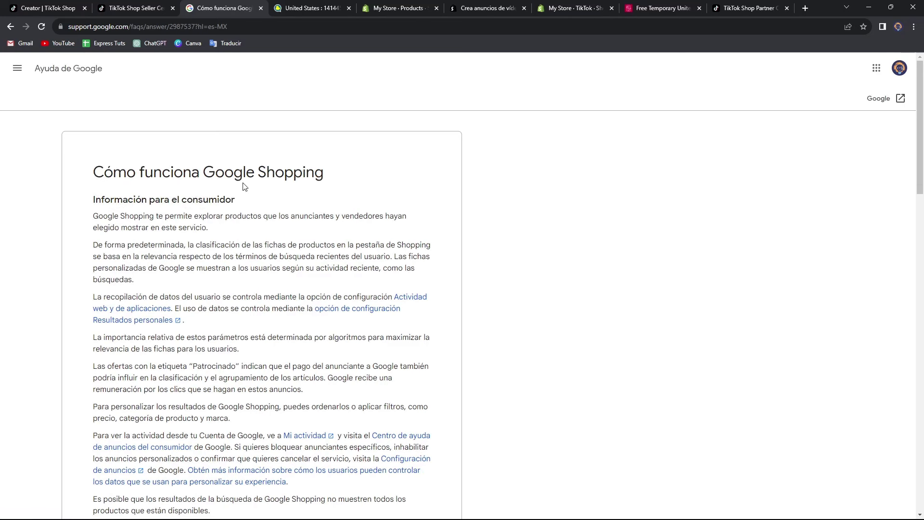
pyautogui.click(318, 28)
pyautogui.write('me')
# Browse meta.com, then search the web for 'INSTGRAM META' to list Meta's Instagram page
pyautogui.press('Return')
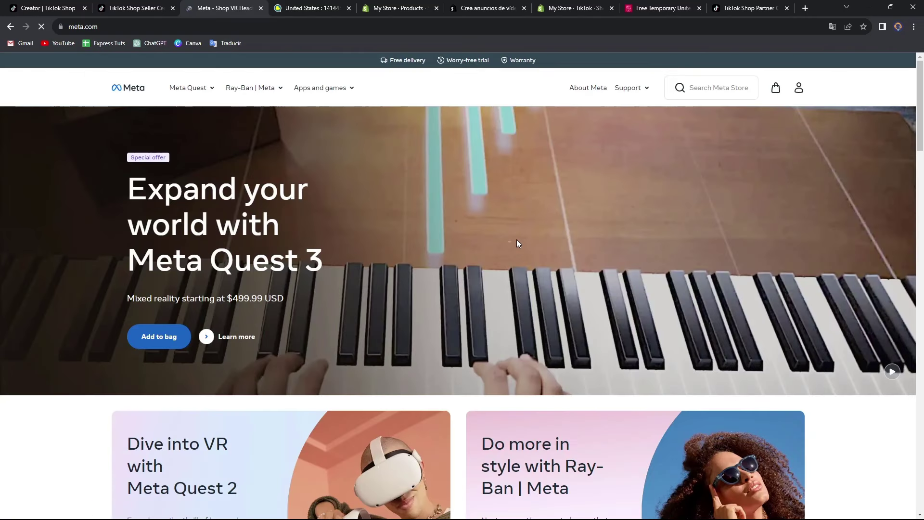
pyautogui.scroll(-5, 516, 239)
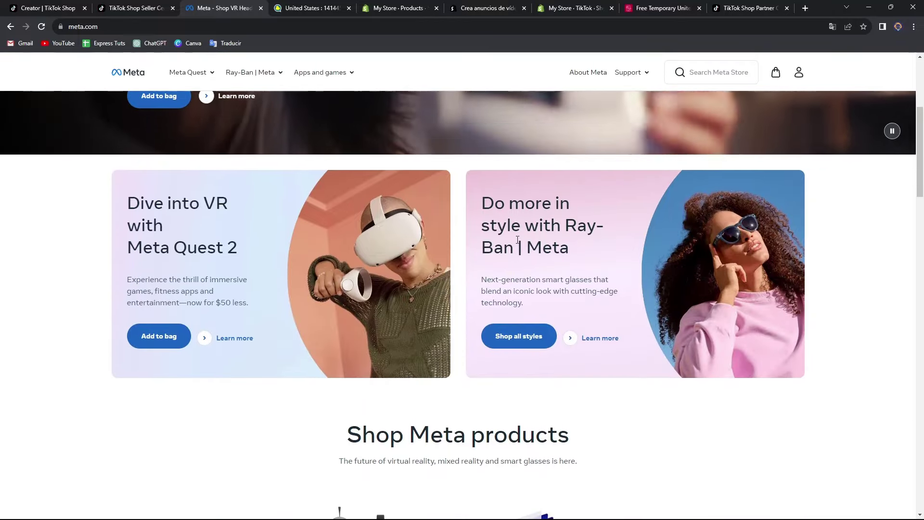
pyautogui.scroll(-3, 516, 239)
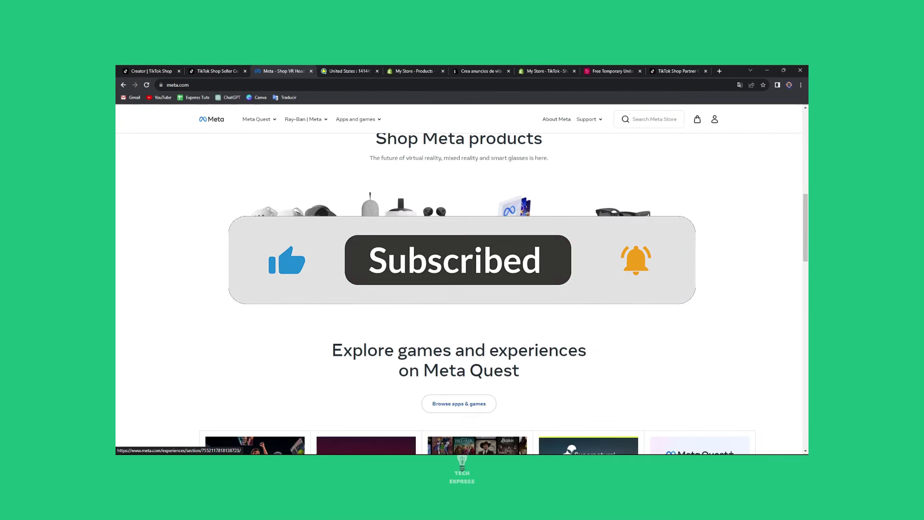
pyautogui.scroll(-5, 462, 289)
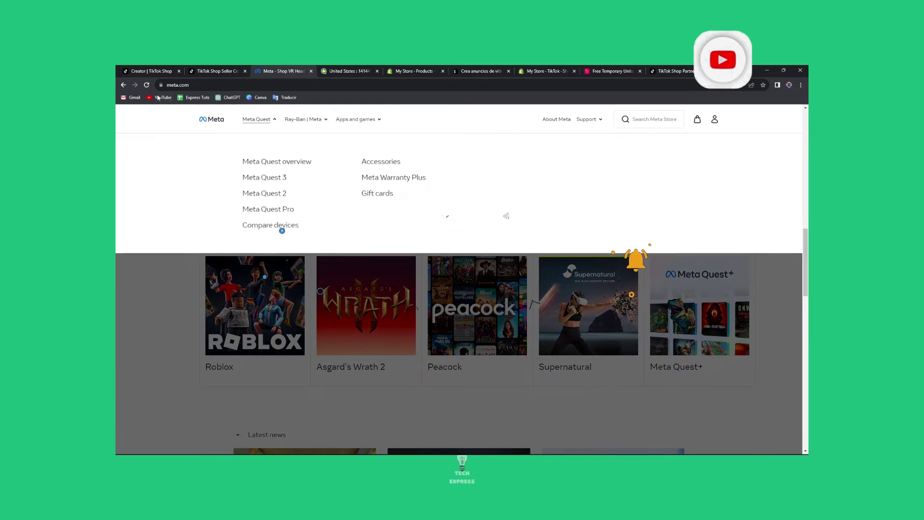
pyautogui.click(198, 85)
pyautogui.write('INST')
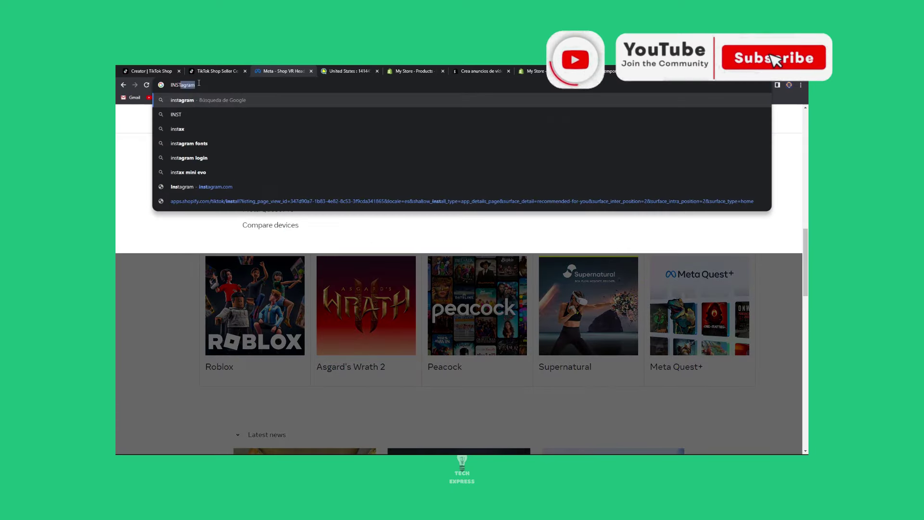
pyautogui.write('GRAM META')
pyautogui.press('Return')
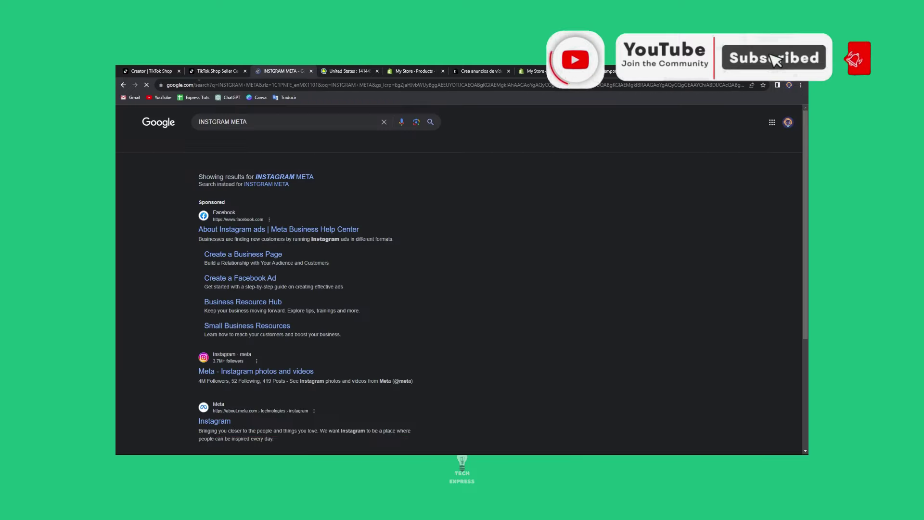